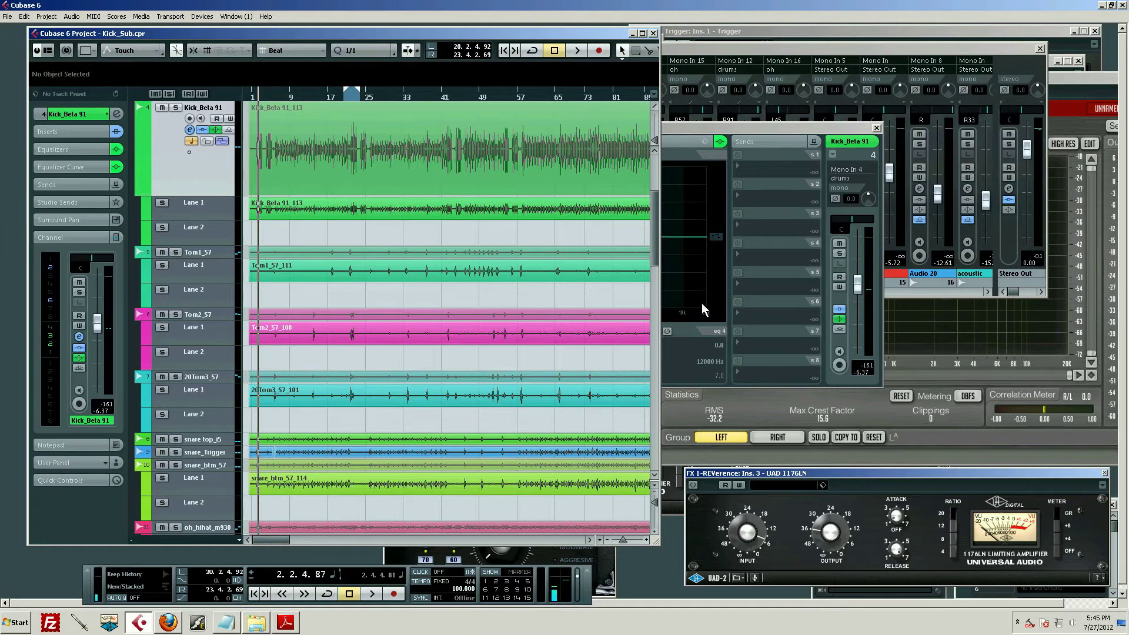
- Open the newBV2 insert from the Kick_Beta 91 channel settings, move it clear, close the settings window and show the track's inserts
{"action": "left_click", "coordinate": [740, 139]}
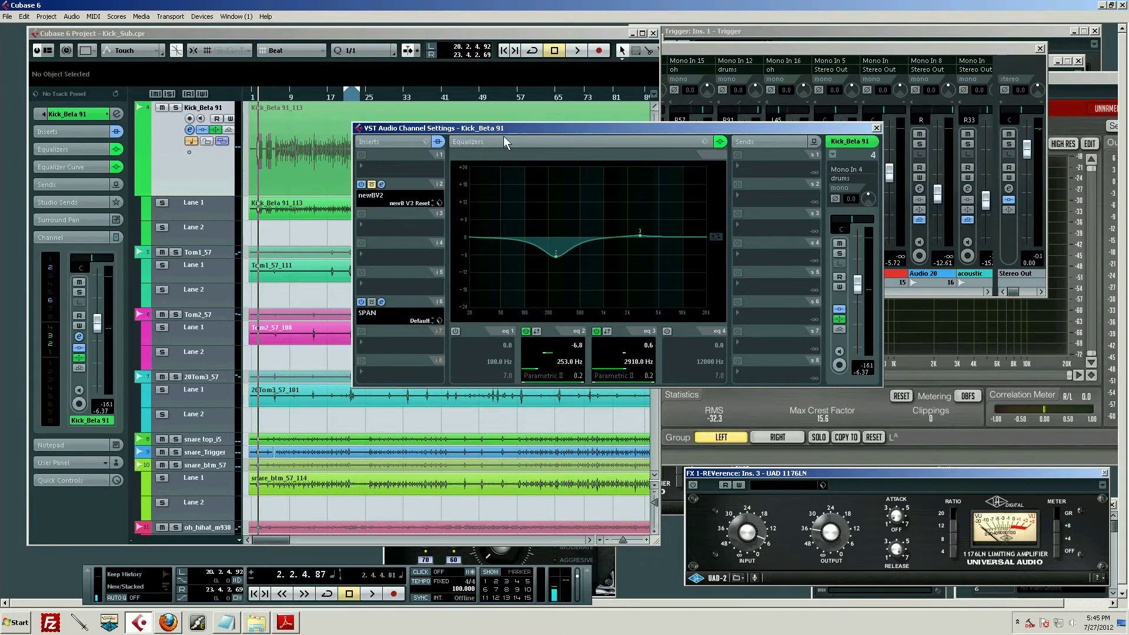
{"action": "left_click", "coordinate": [381, 185]}
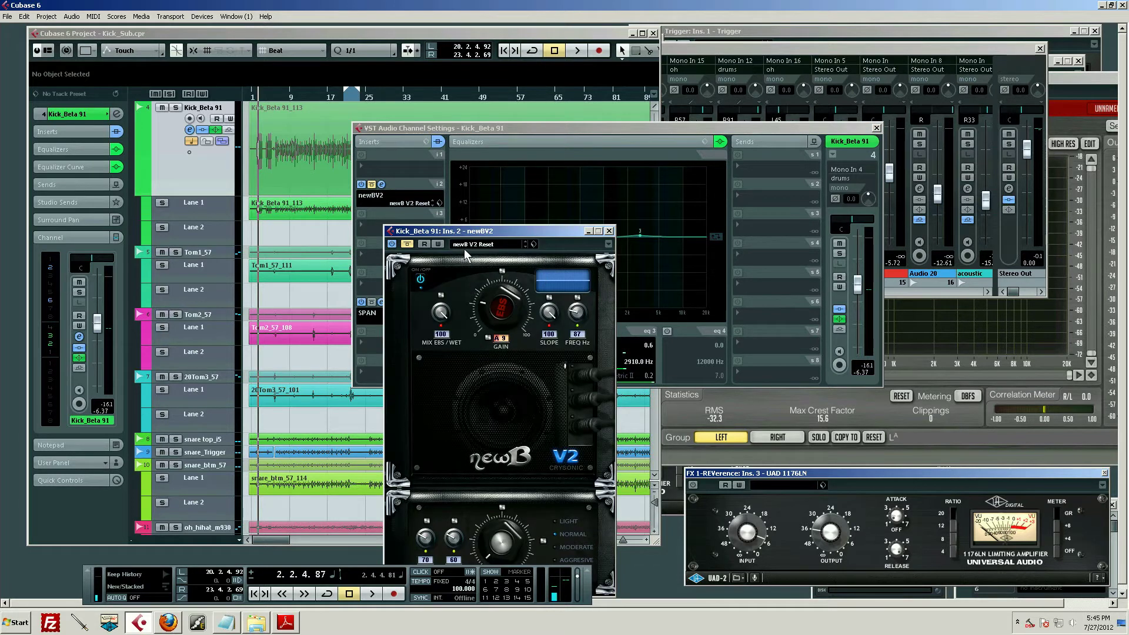
{"action": "left_click_drag", "start_coordinate": [467, 230], "coordinate": [909, 65]}
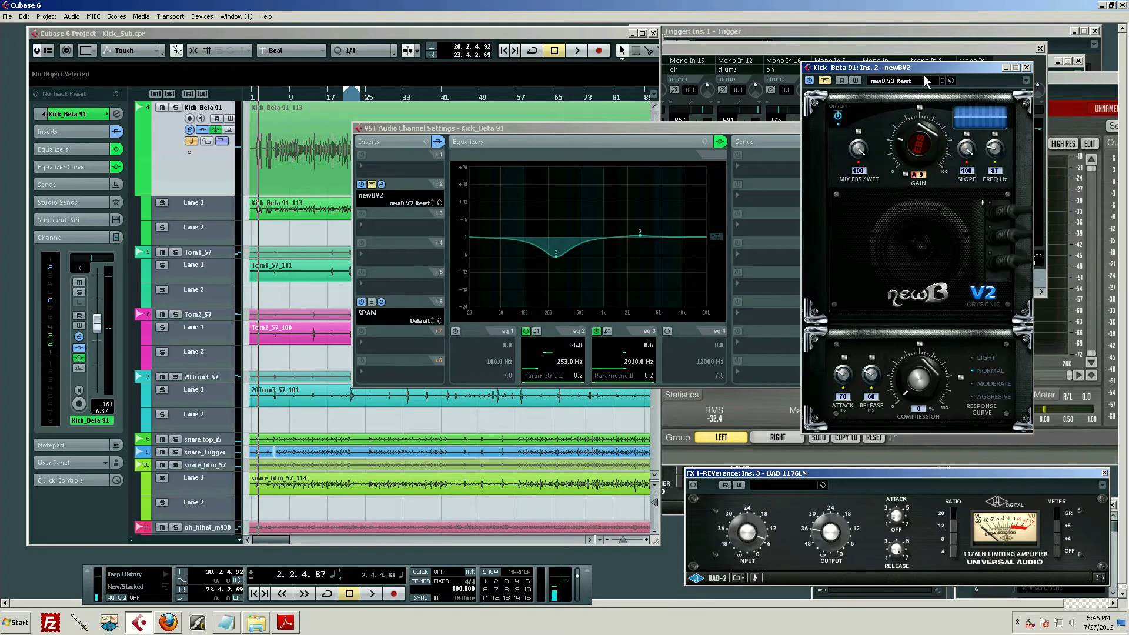
{"action": "left_click_drag", "start_coordinate": [922, 70], "coordinate": [935, 69]}
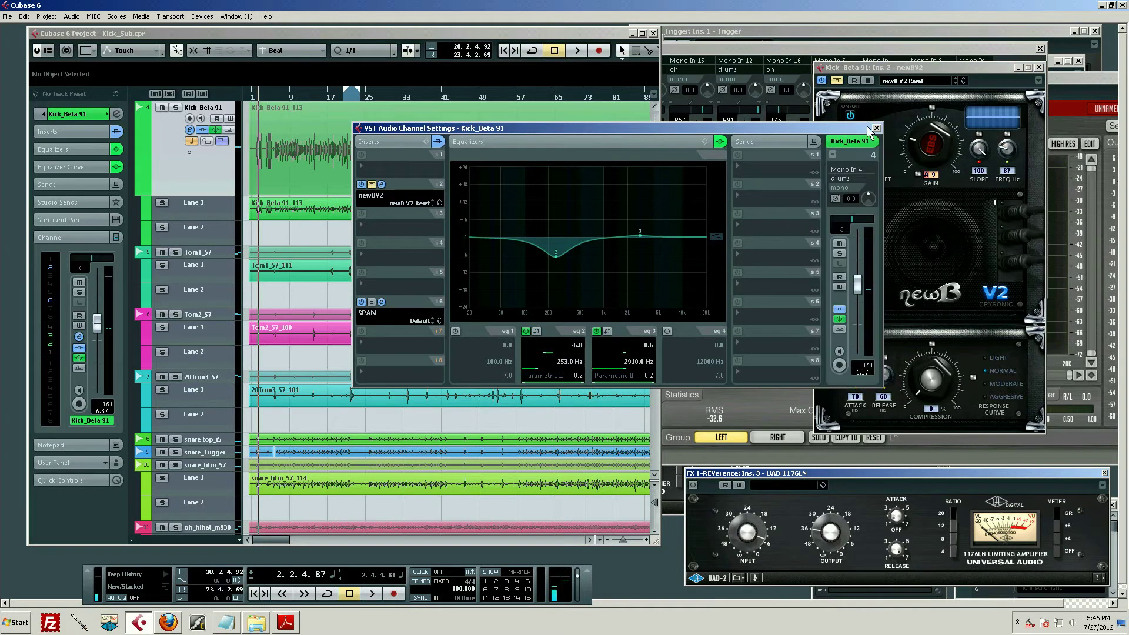
{"action": "left_click", "coordinate": [881, 134]}
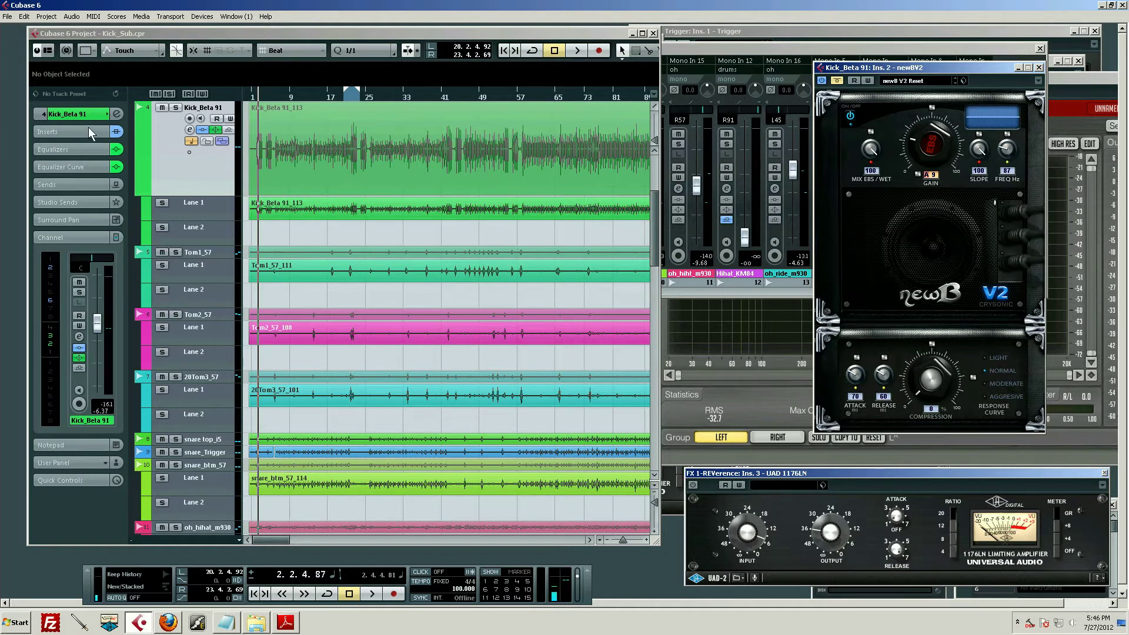
{"action": "left_click", "coordinate": [89, 131]}
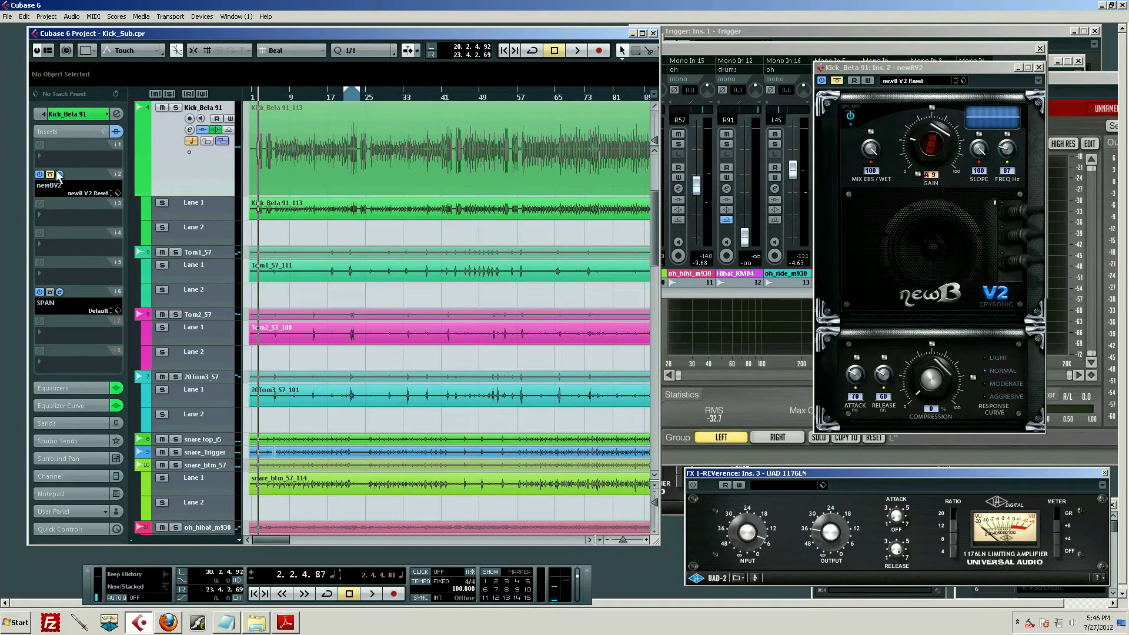
- Play the full mix from about bar 5 to audition it with newBV2 bypassed on the kick, stopping around bar 12
{"action": "left_click", "coordinate": [253, 90]}
{"action": "left_click_drag", "start_coordinate": [267, 94], "coordinate": [283, 104]}
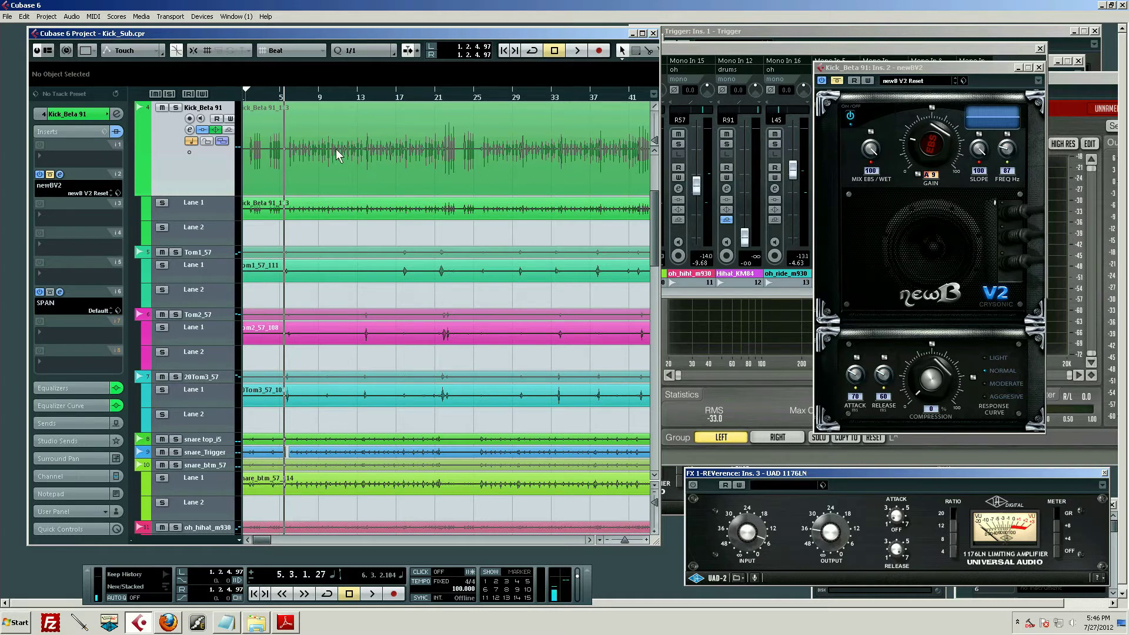
{"action": "key", "text": "space"}
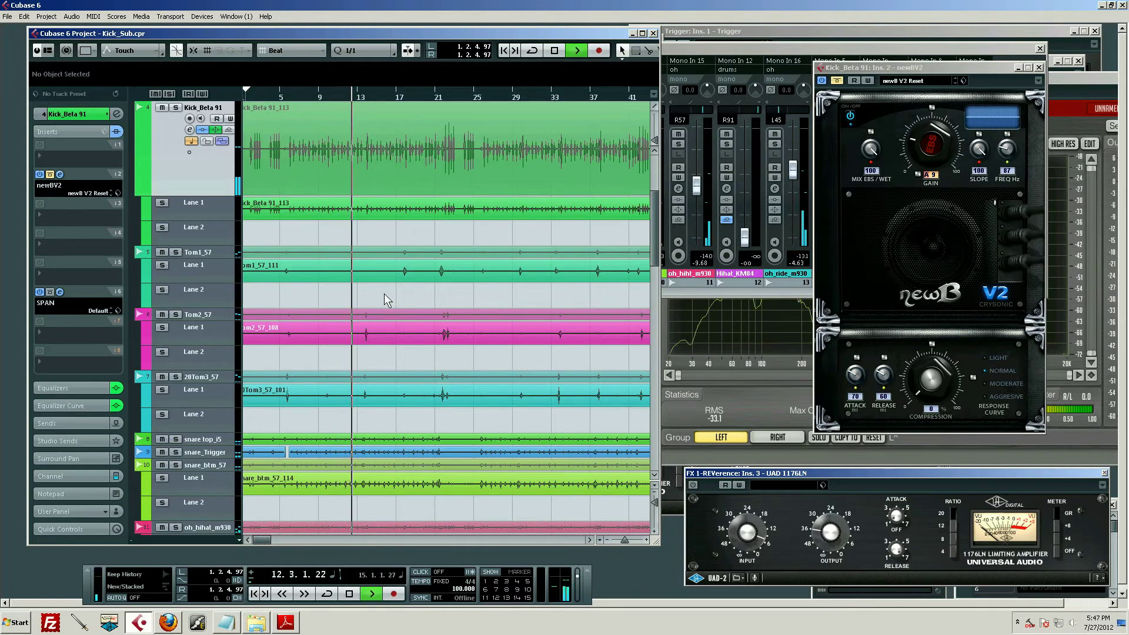
{"action": "scroll", "coordinate": [384, 294], "scroll_direction": "down", "scroll_amount": 3}
{"action": "key", "text": "space"}
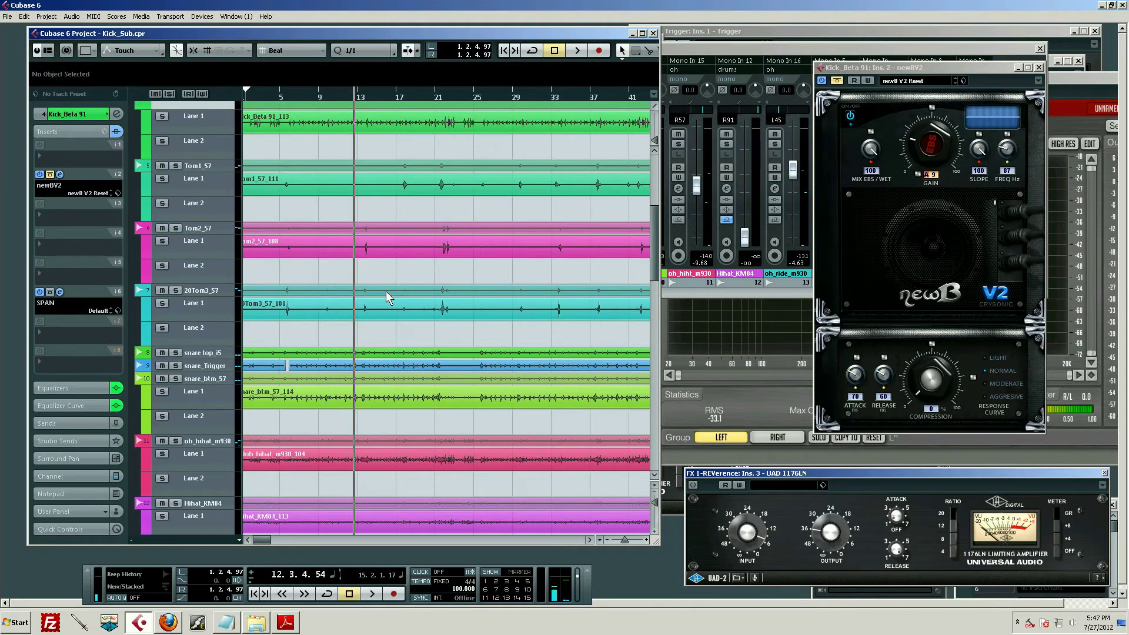
- Solo the drums group track and play a short passage of the soloed drums from about bar 12
{"action": "scroll", "coordinate": [295, 285], "scroll_direction": "down", "scroll_amount": 15}
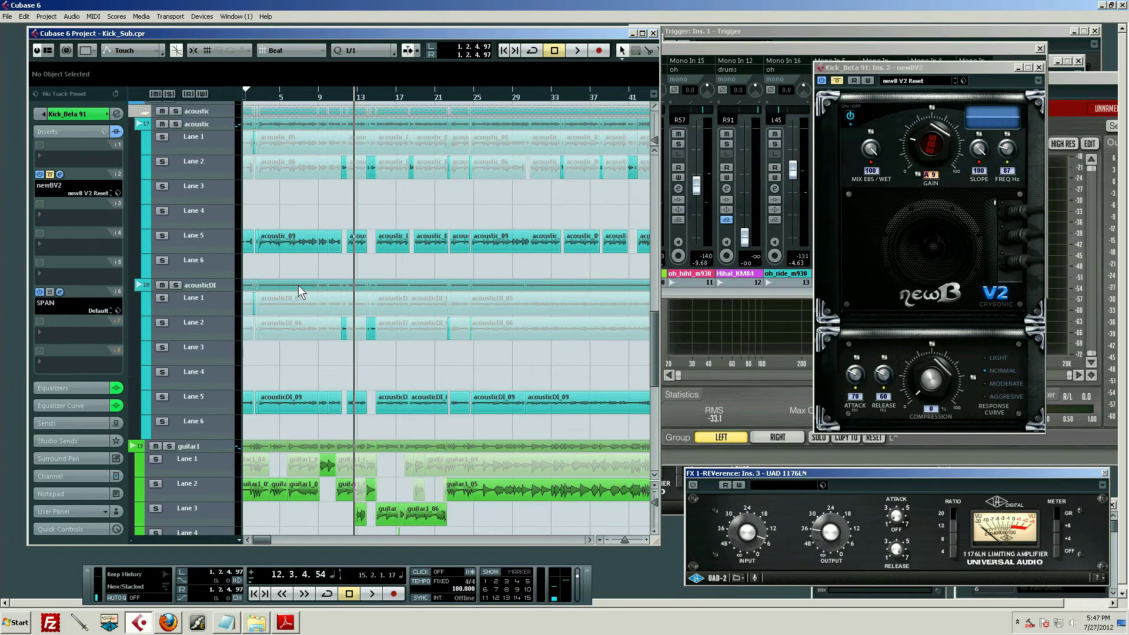
{"action": "scroll", "coordinate": [300, 286], "scroll_direction": "down", "scroll_amount": 9}
{"action": "scroll", "coordinate": [329, 287], "scroll_direction": "down", "scroll_amount": 7}
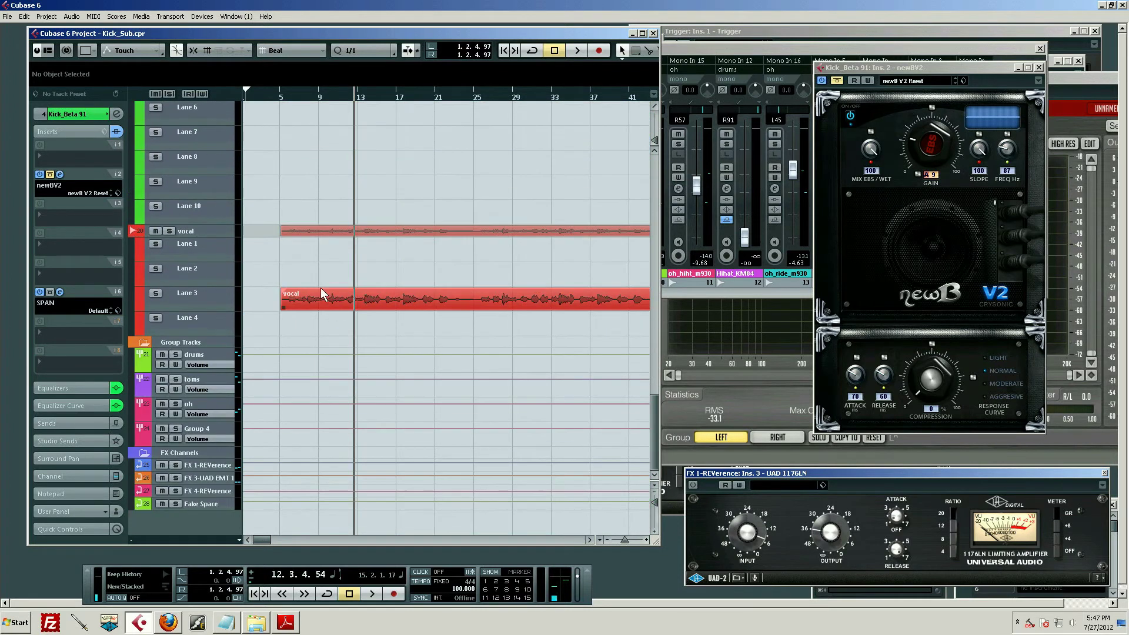
{"action": "scroll", "coordinate": [323, 291], "scroll_direction": "up", "scroll_amount": 3}
{"action": "scroll", "coordinate": [323, 357], "scroll_direction": "down", "scroll_amount": 3}
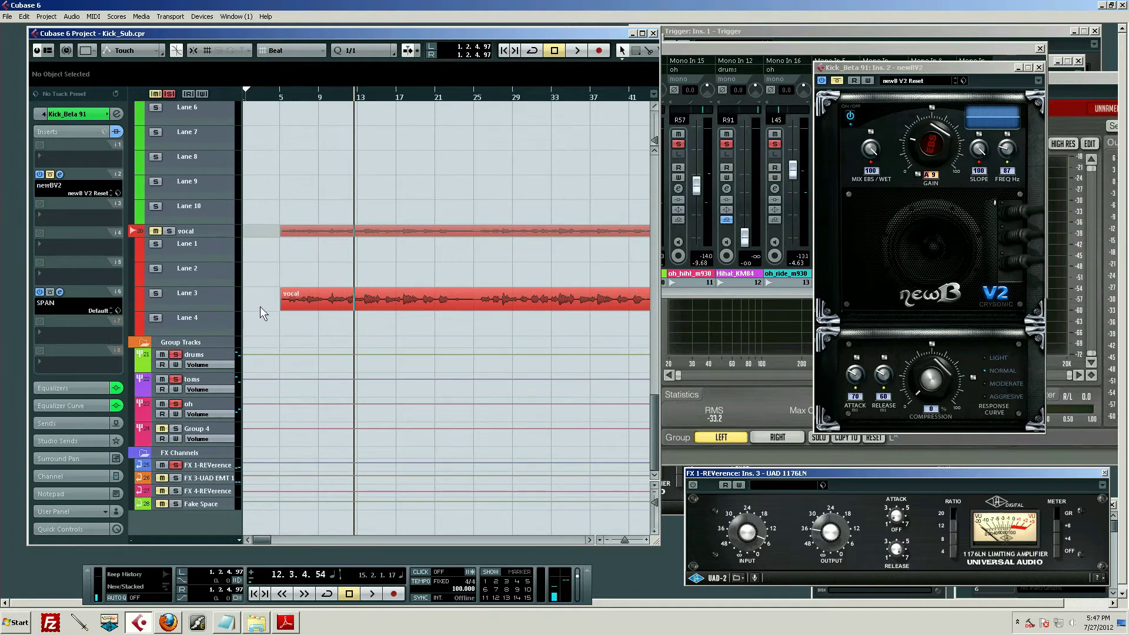
{"action": "scroll", "coordinate": [271, 300], "scroll_direction": "up", "scroll_amount": 10}
{"action": "scroll", "coordinate": [287, 293], "scroll_direction": "up", "scroll_amount": 15}
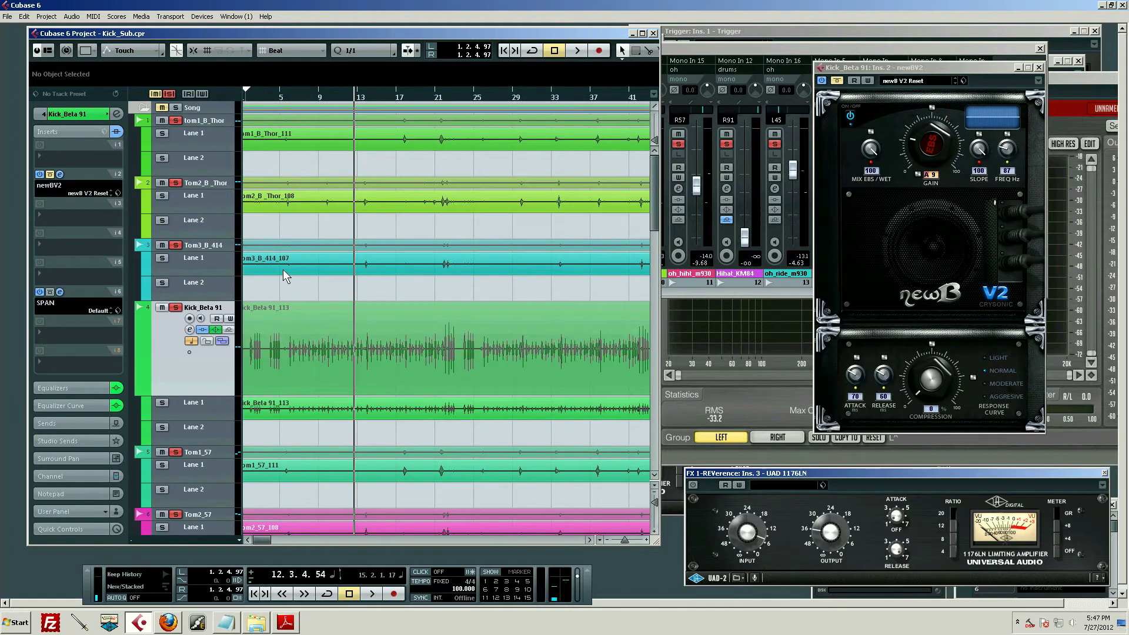
{"action": "key", "text": "space"}
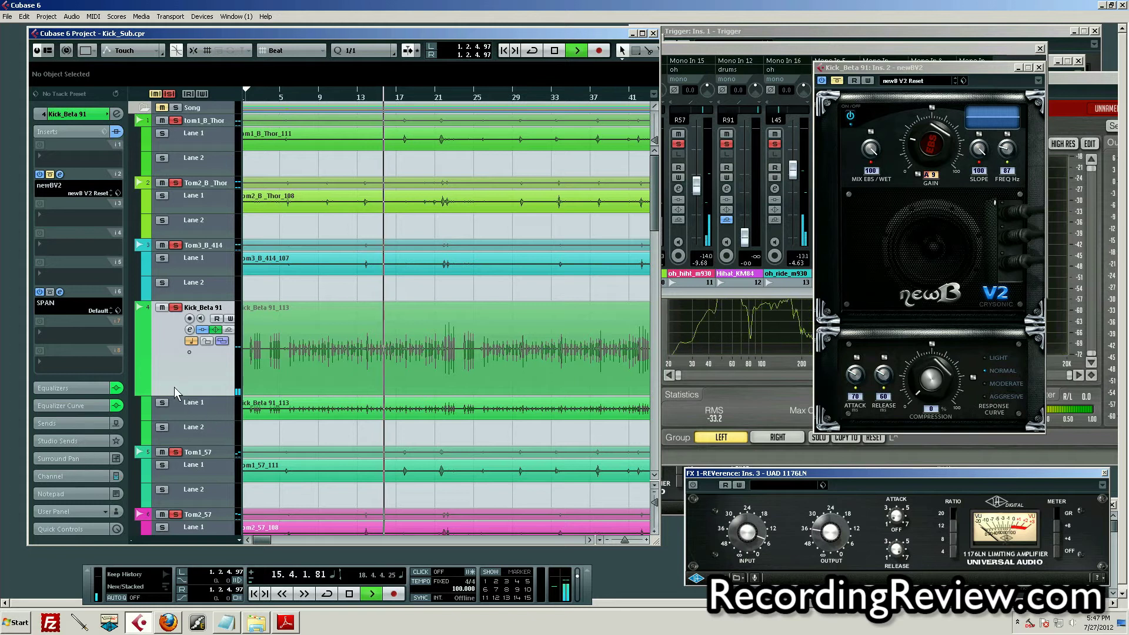
{"action": "key", "text": "space"}
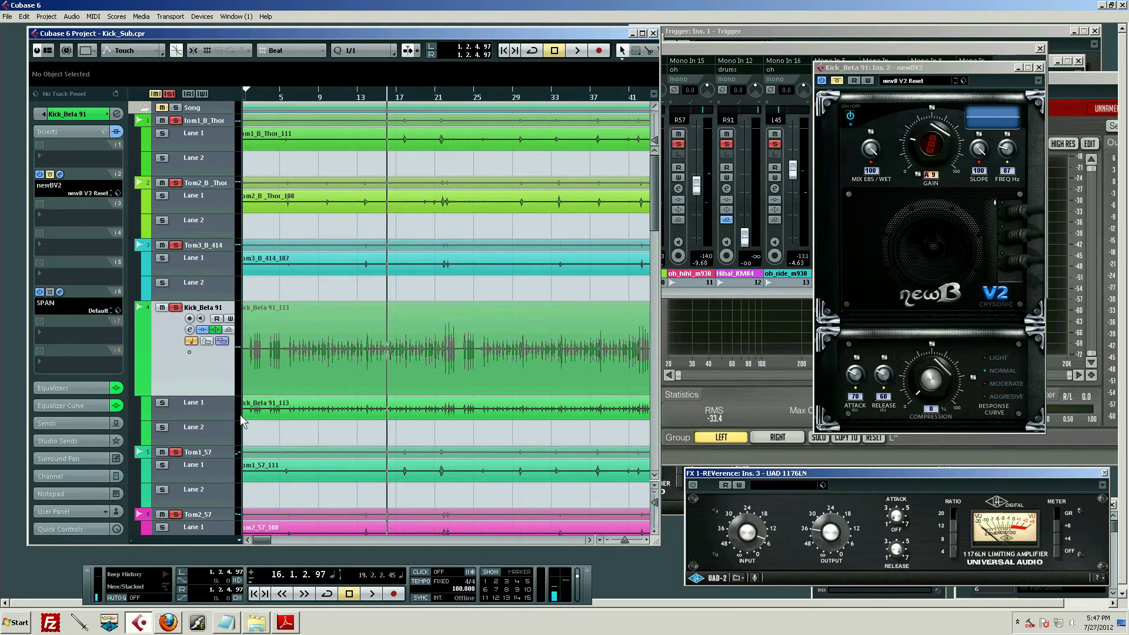
- Play the soloed drums from about bar 5, comparing newBV2 bypassed and active on Kick_Beta 91, and leave the plug-in active
{"action": "left_click", "coordinate": [50, 175]}
{"action": "left_click", "coordinate": [50, 175]}
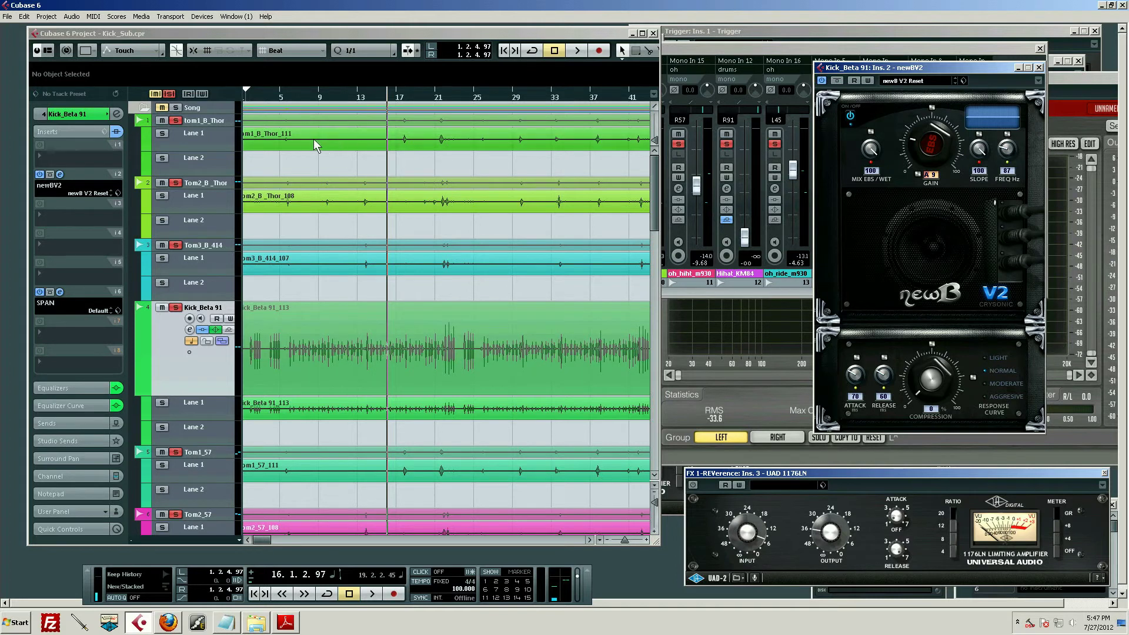
{"action": "mouse_move", "coordinate": [284, 97]}
{"action": "left_mouse_down"}
{"action": "mouse_move", "coordinate": [278, 87]}
{"action": "mouse_move", "coordinate": [281, 99]}
{"action": "left_mouse_up"}
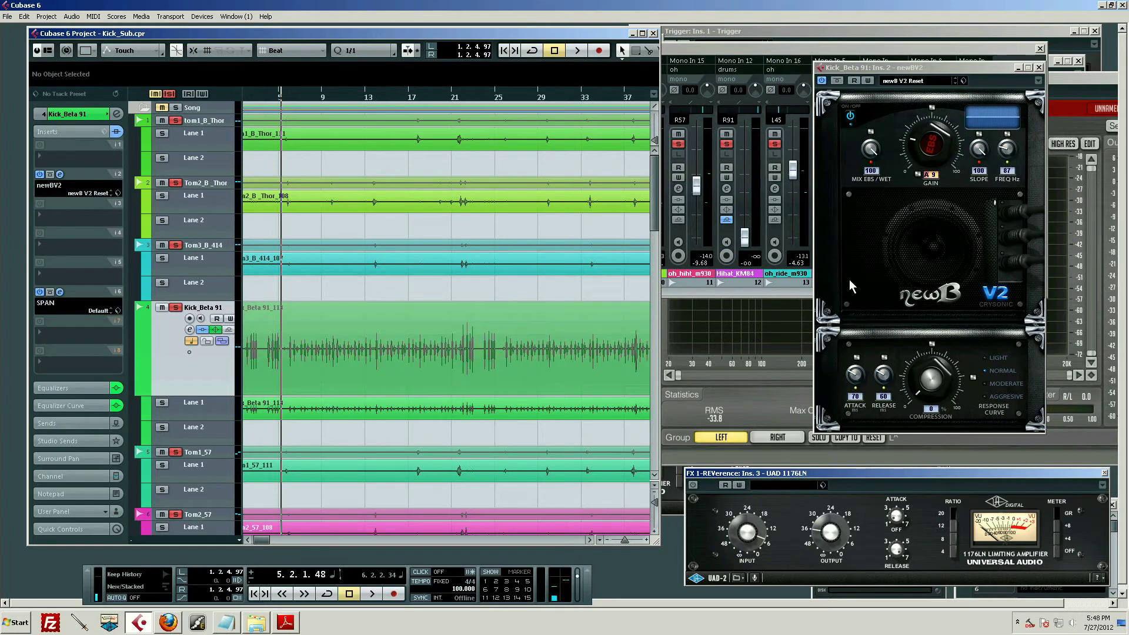
{"action": "left_click_drag", "start_coordinate": [283, 94], "coordinate": [281, 104]}
{"action": "left_click", "coordinate": [292, 104]}
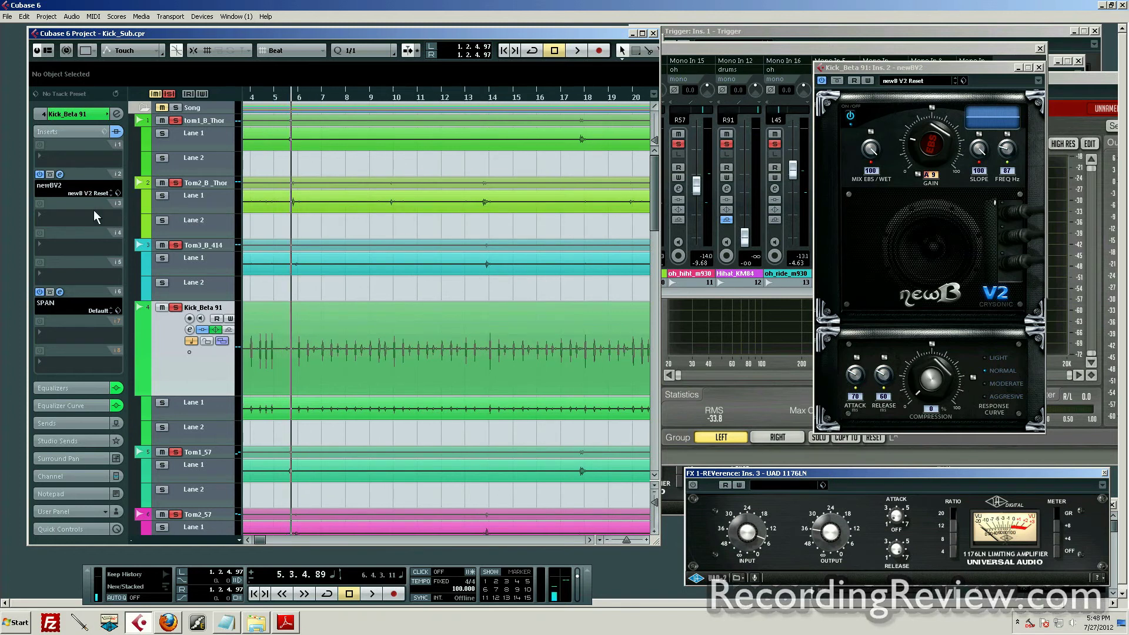
{"action": "left_click", "coordinate": [50, 175]}
{"action": "key", "text": "space"}
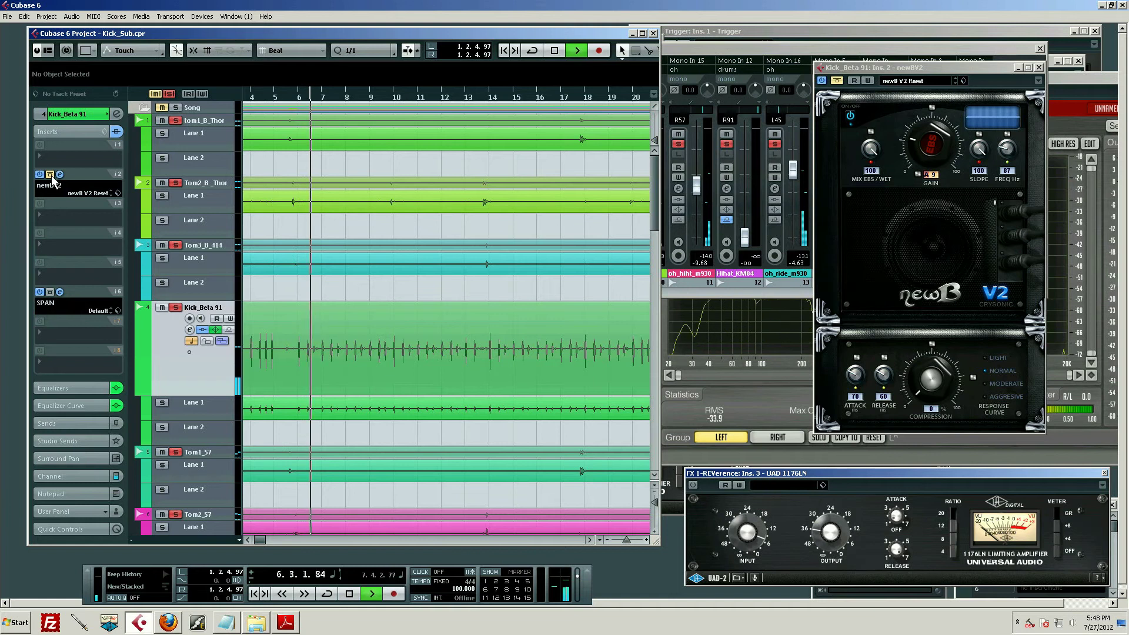
{"action": "left_click", "coordinate": [50, 175]}
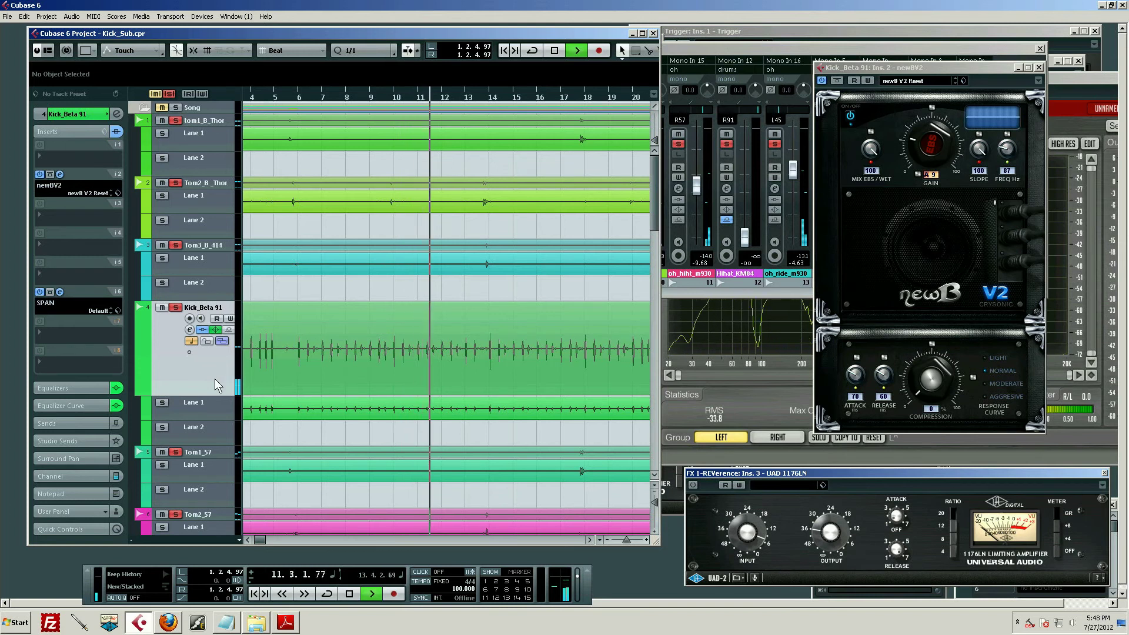
{"action": "key", "text": "space"}
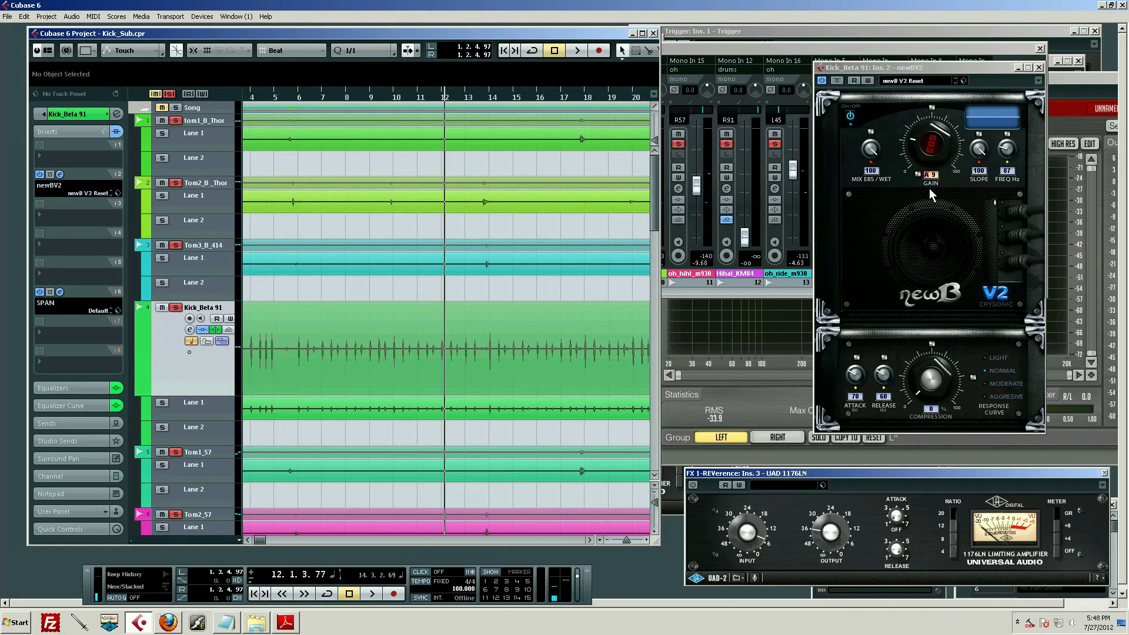
- Bring the Kick_Beta 91 SPAN analyzer forward and play the drums from just before bar 6 to examine the kick's low-frequency spectrum
{"action": "left_click", "coordinate": [728, 396]}
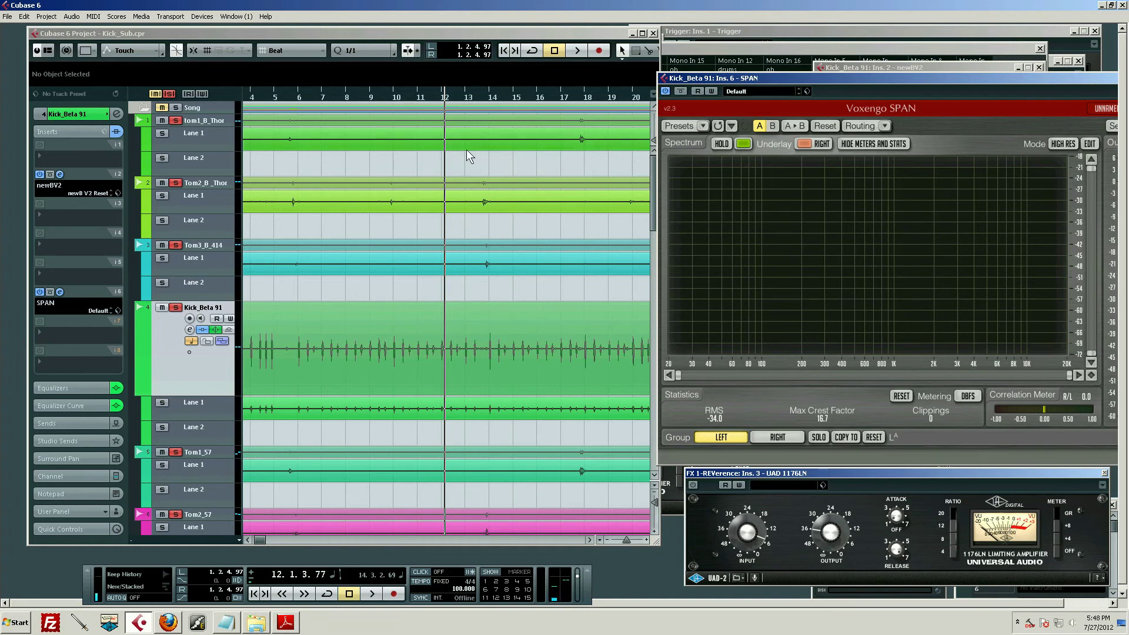
{"action": "left_click_drag", "start_coordinate": [300, 103], "coordinate": [295, 103]}
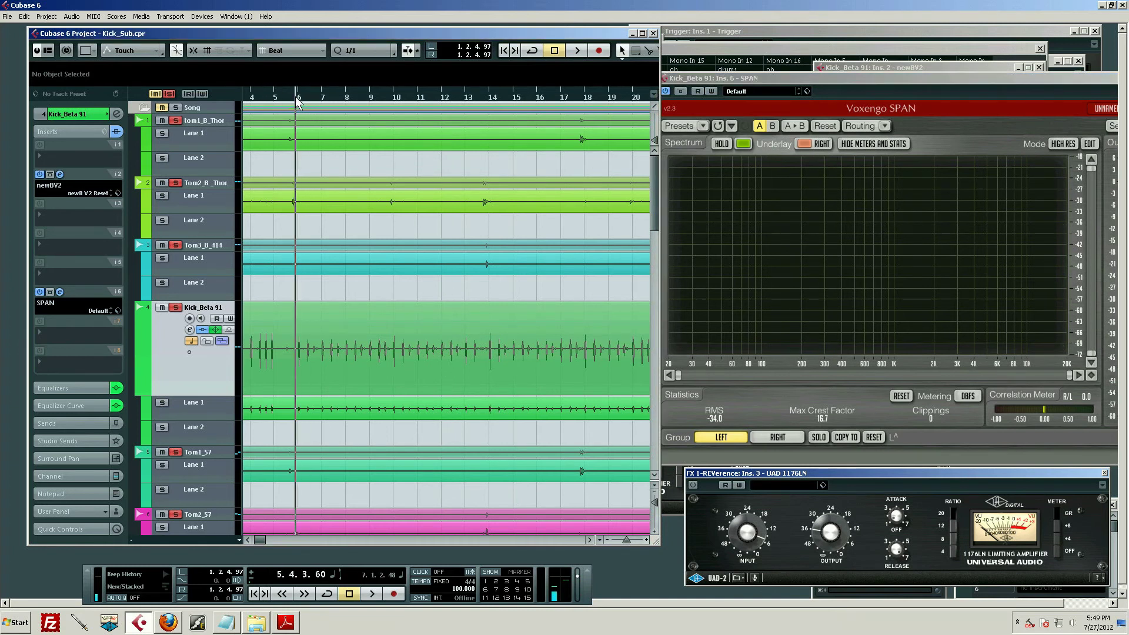
{"action": "left_click", "coordinate": [888, 86]}
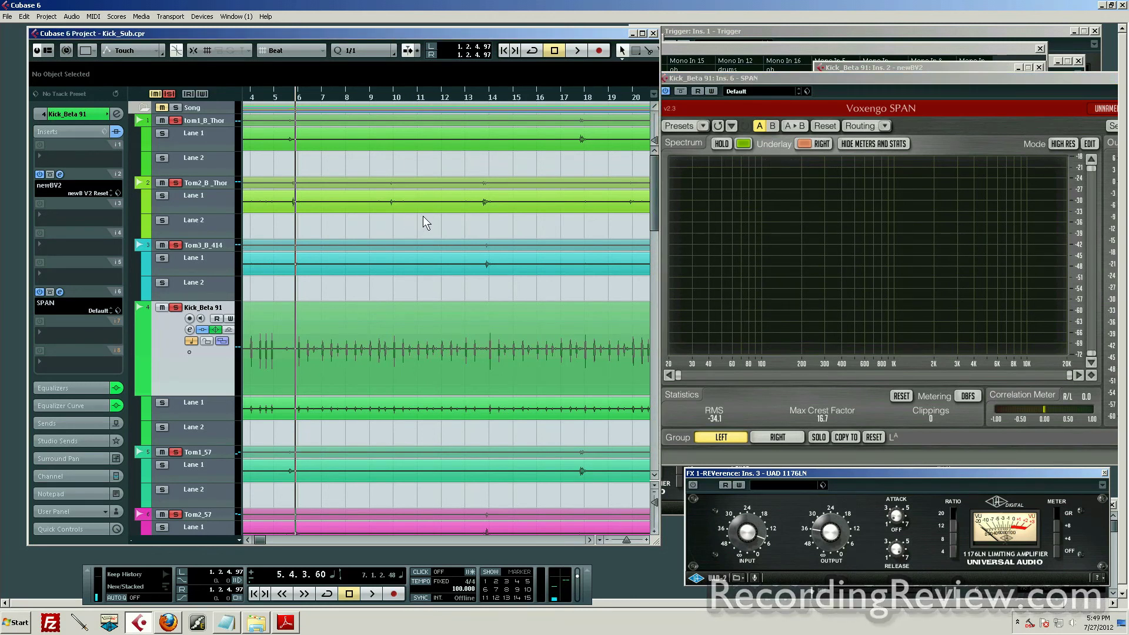
{"action": "key", "text": "space"}
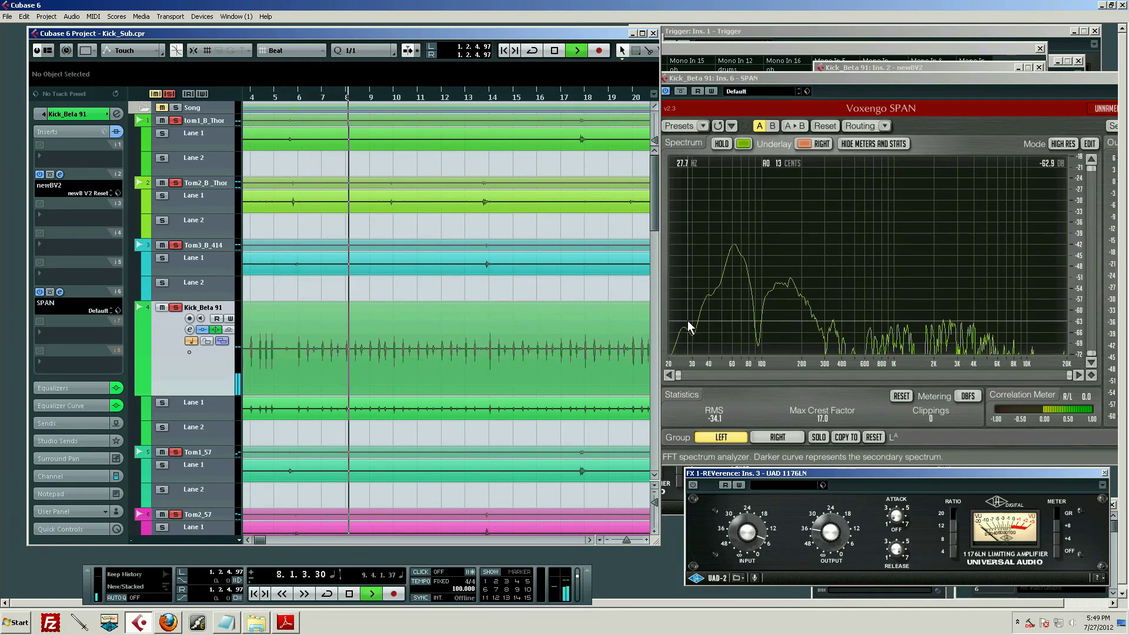
{"action": "key", "text": "space"}
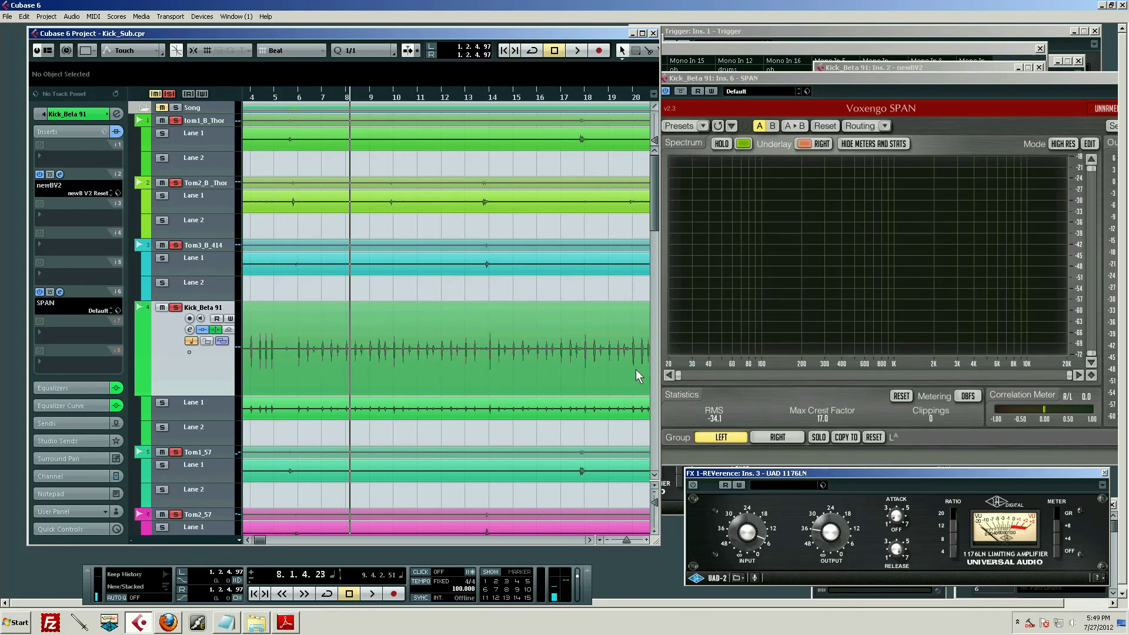
{"action": "left_click", "coordinate": [764, 92]}
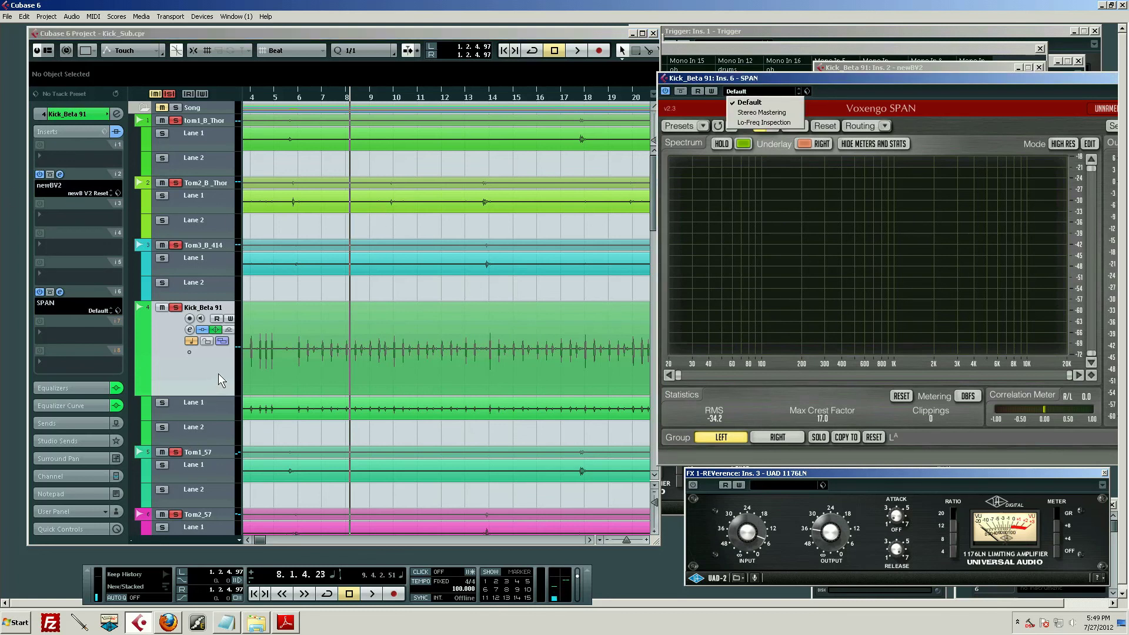
{"action": "left_click", "coordinate": [203, 376]}
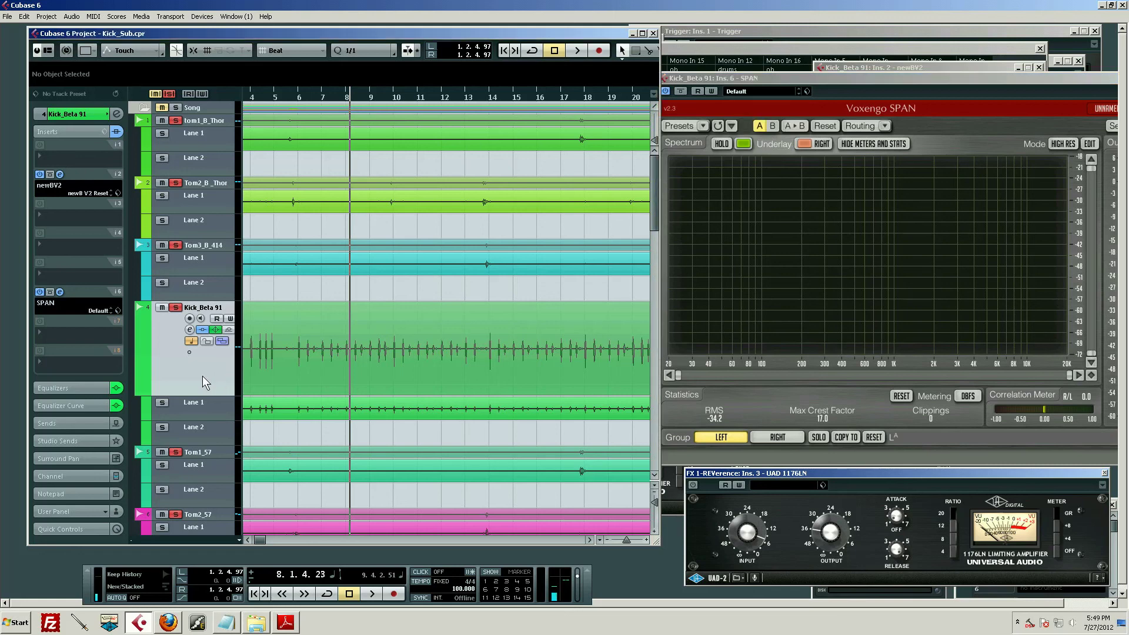